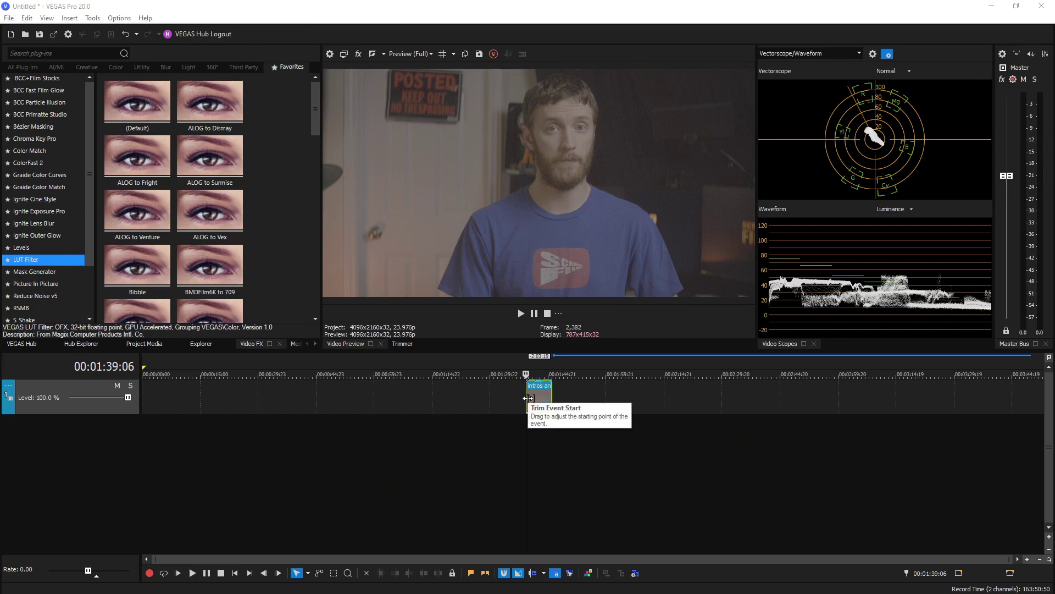
Select the intros and outros clip and open its Color Grading Utilities settings (levels, tone, white balance).
left_click(527, 397)
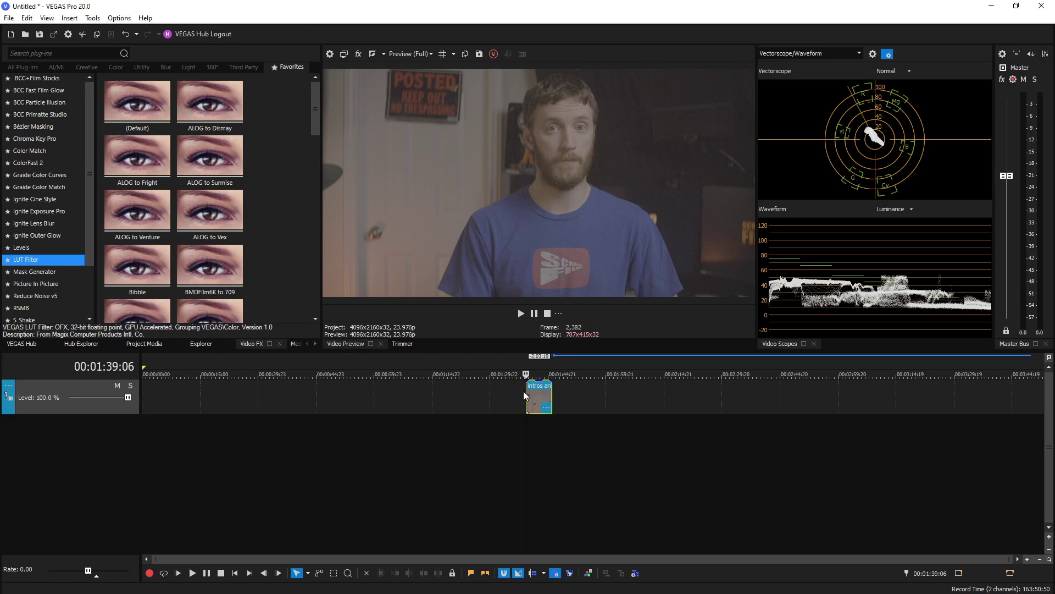
key("alt+g")
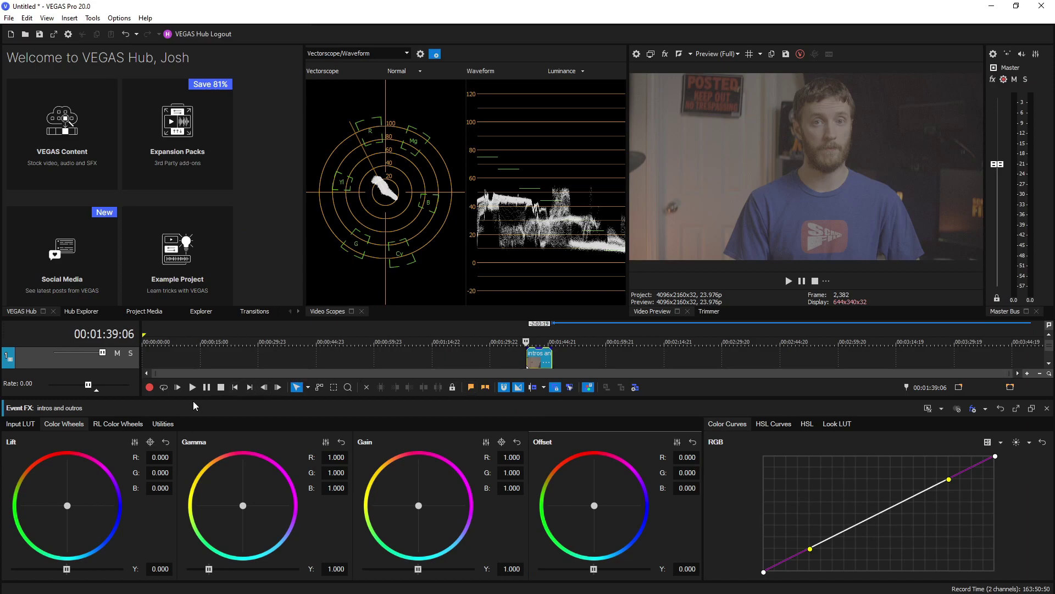
left_click(162, 425)
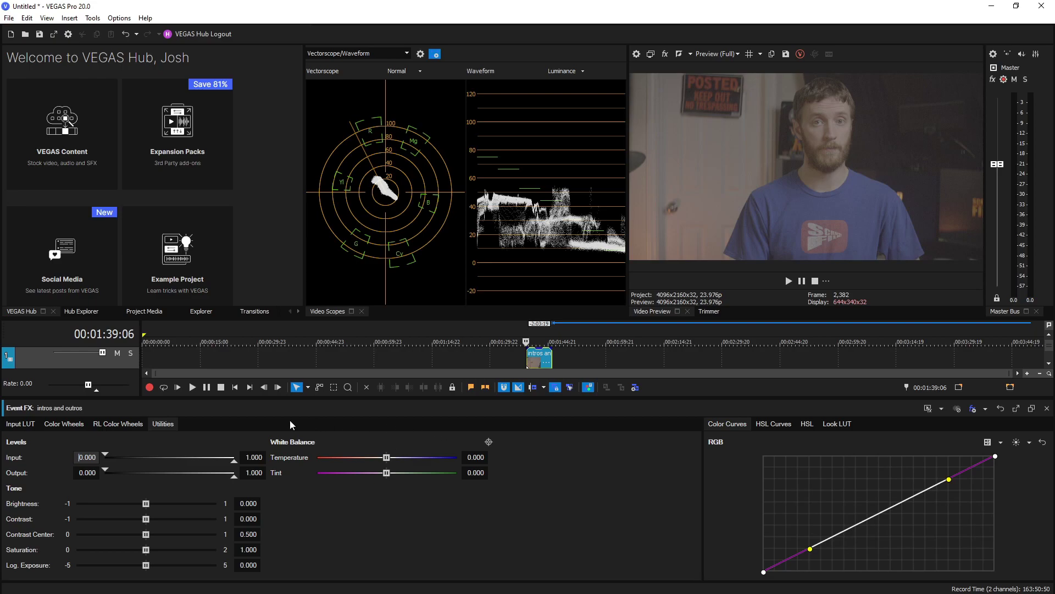
Choose the V-Log to REC.709 conversion as the clip's Input LUT.
left_click(20, 424)
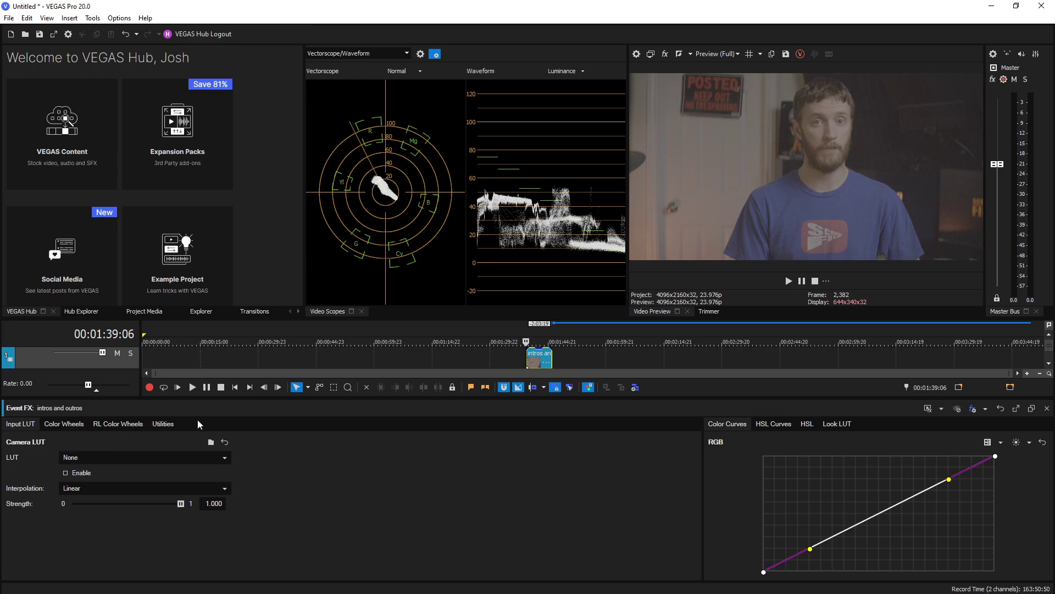
left_click(90, 458)
scroll(83, 418, "down", 1)
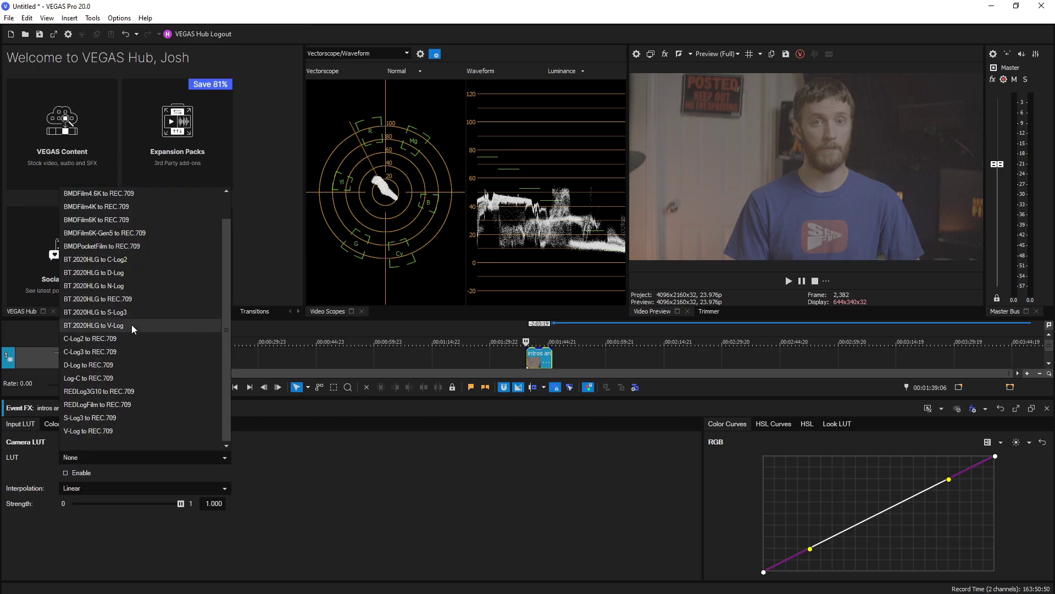
left_click(90, 431)
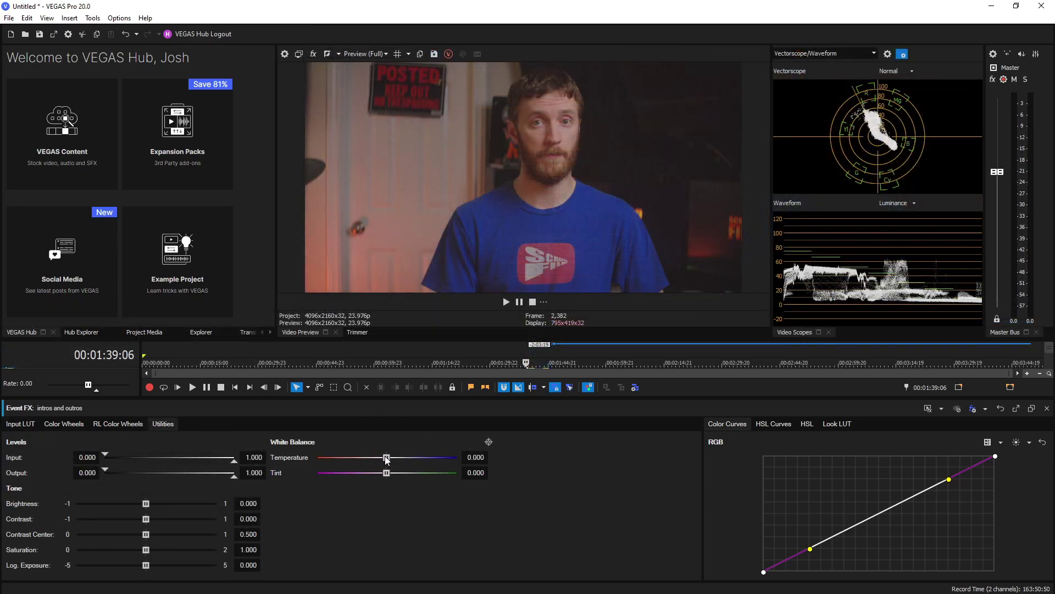
left_click_drag(386, 458, 456, 457)
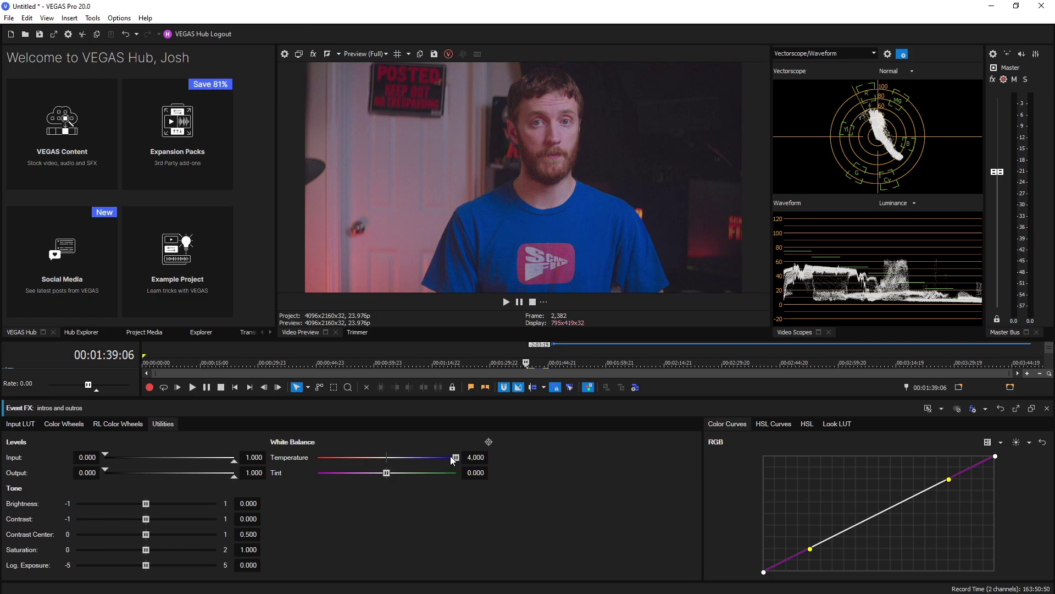
left_click_drag(457, 460, 388, 461)
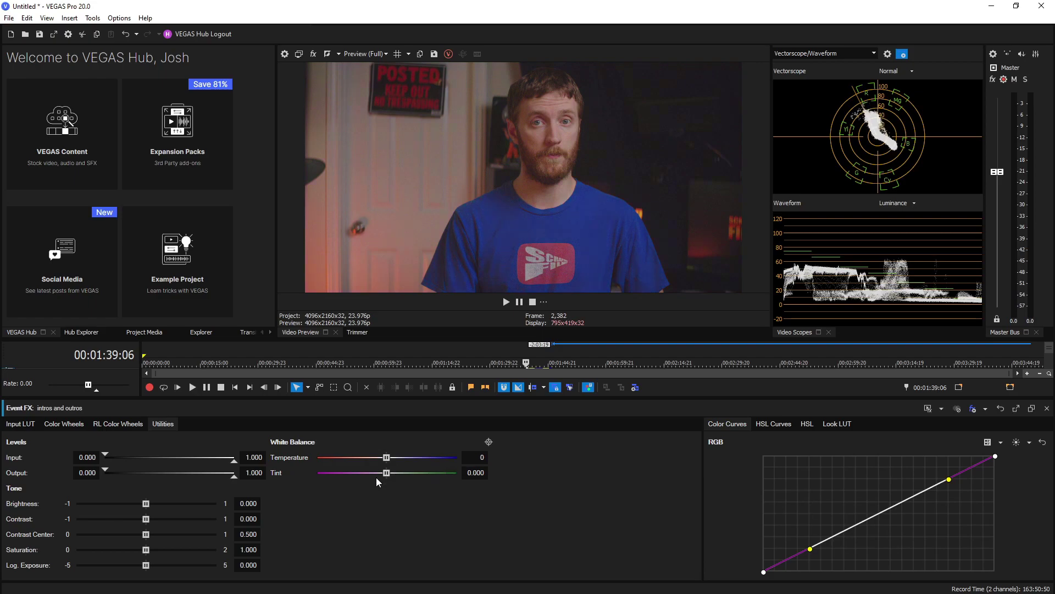
mouse_move(386, 473)
left_mouse_down()
mouse_move(316, 473)
mouse_move(456, 472)
mouse_move(384, 479)
left_mouse_up()
Eyedrop a neutral spot in the preview for white balance, giving Temperature 845.41 and Tint -3.006.
left_click(489, 441)
left_click(539, 243)
left_click(528, 277)
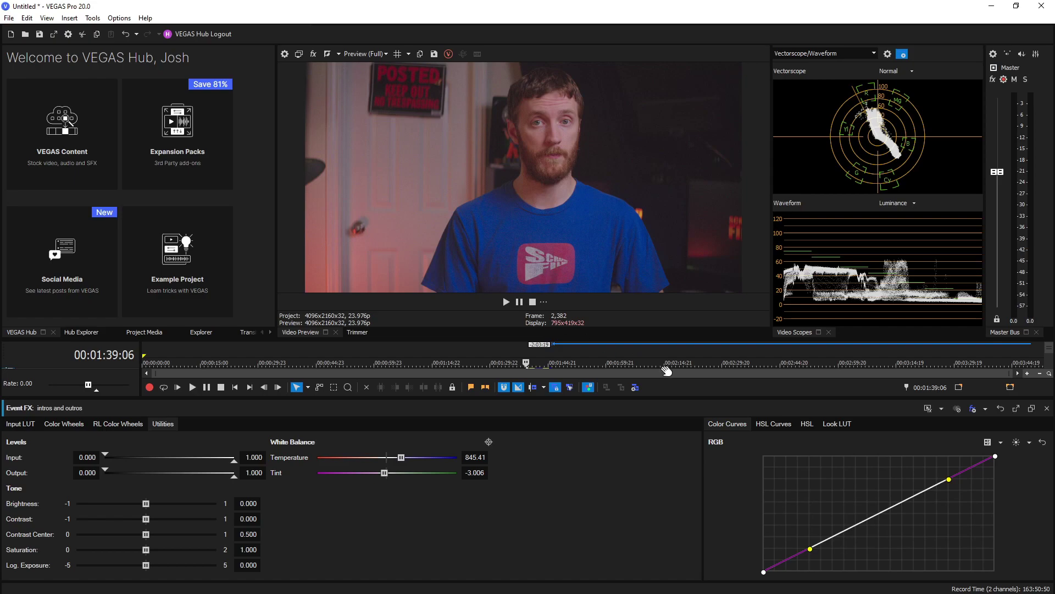
Open HSL Curves, glance at the HSL sliders, and return to the Hue vs. Hue curve.
left_click(772, 428)
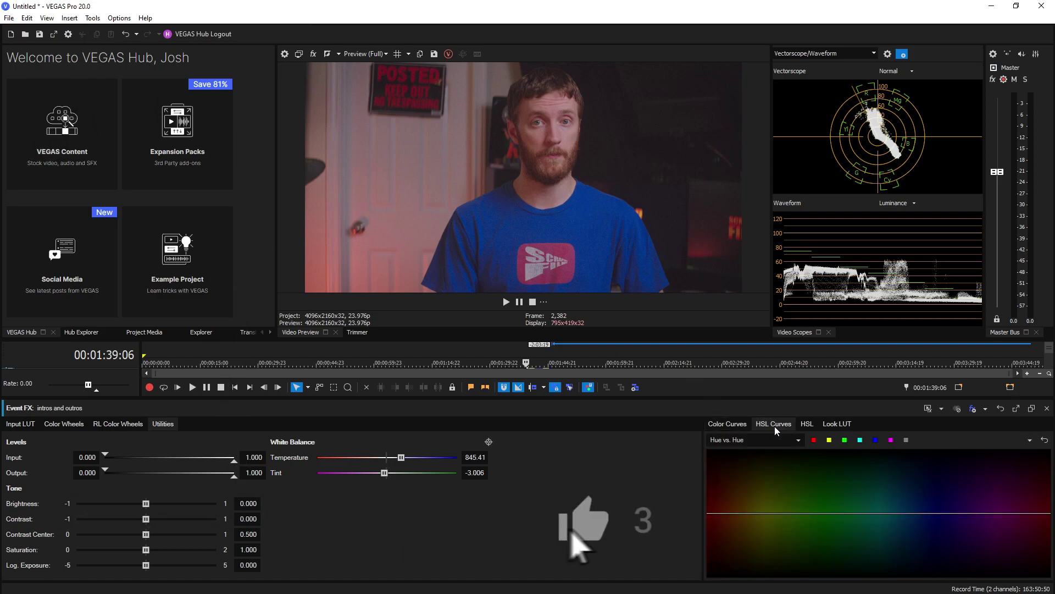
left_click(807, 424)
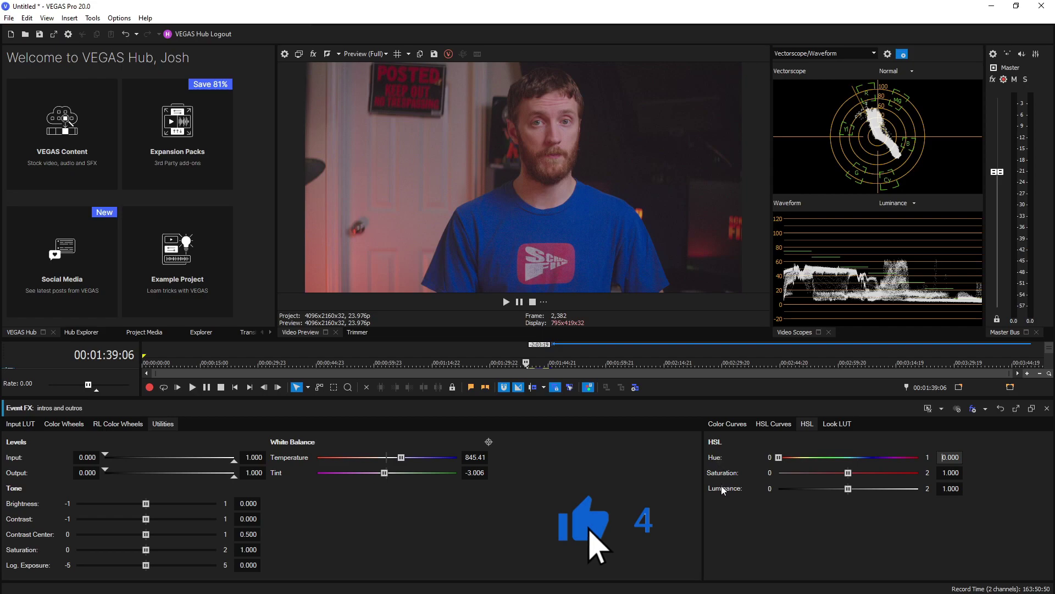
left_click(773, 424)
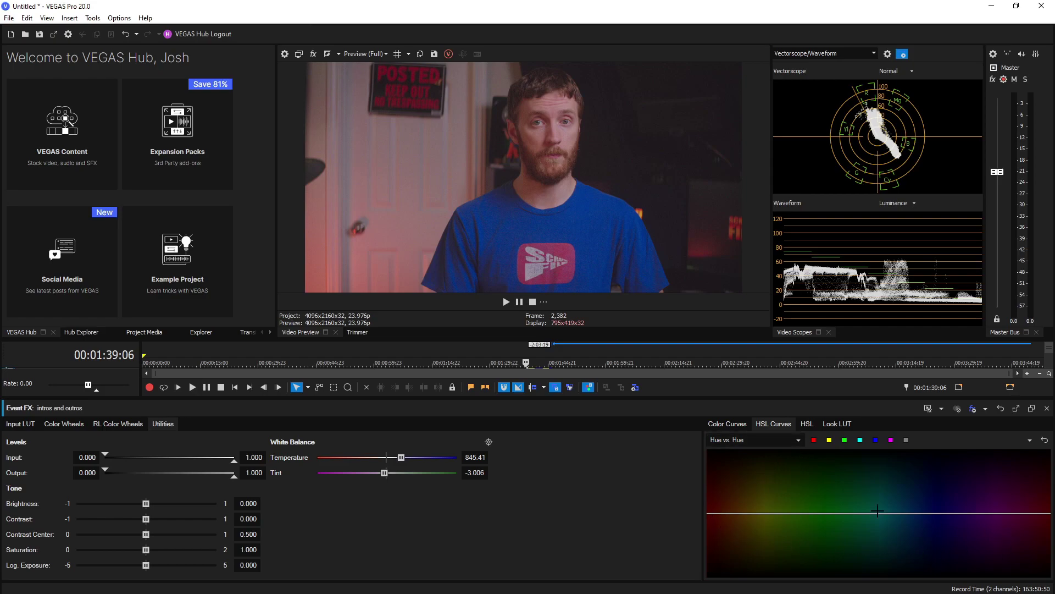
Add three Hue vs. Hue points and drag the green and cyan points, turning the blue shirt green.
left_click(744, 513)
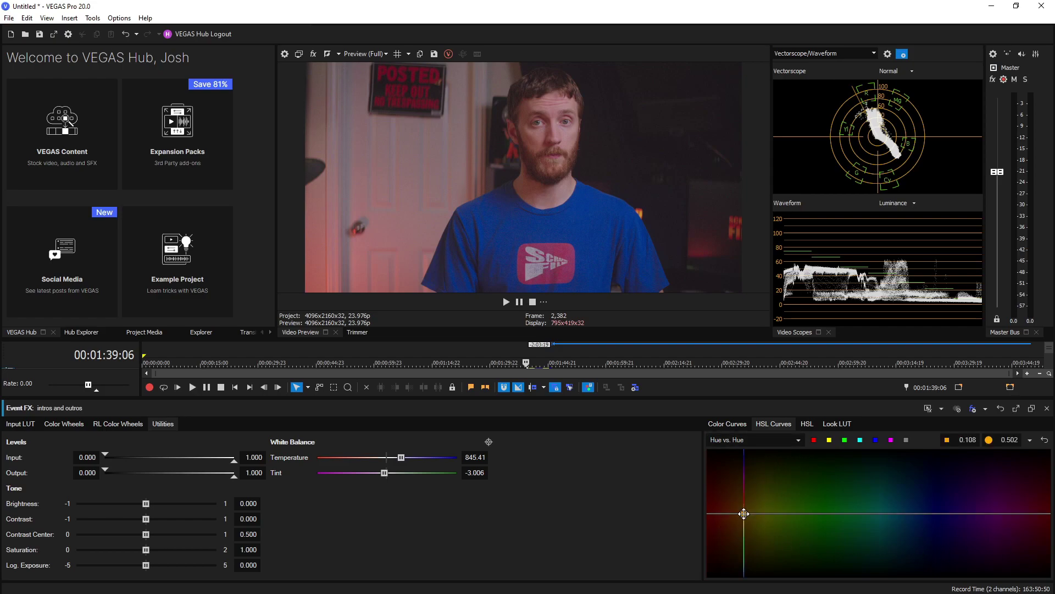
left_click(818, 513)
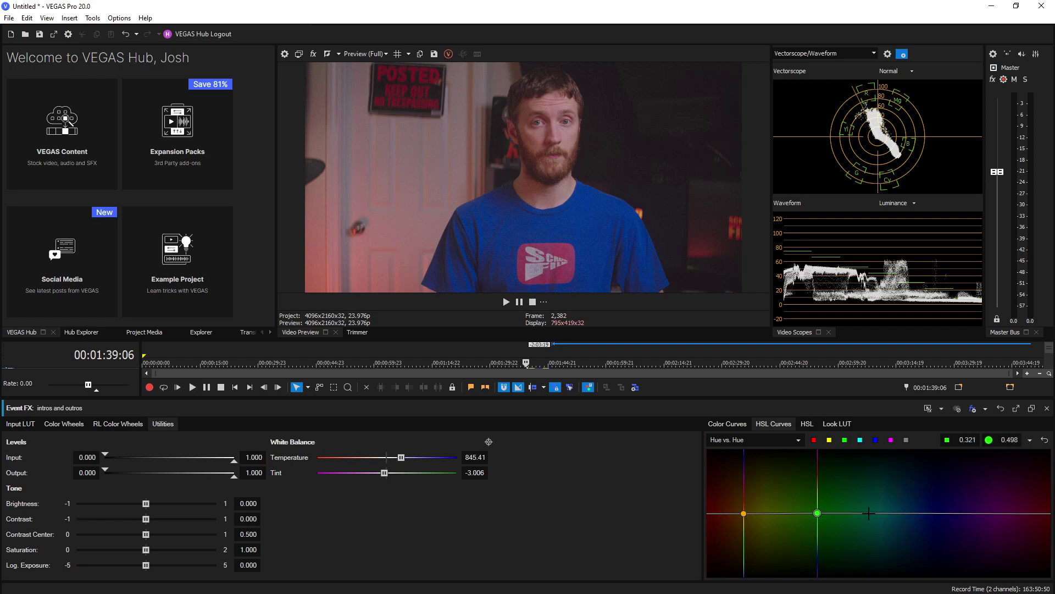
left_click(885, 513)
left_click_drag(818, 513, 811, 555)
left_click_drag(885, 512, 813, 559)
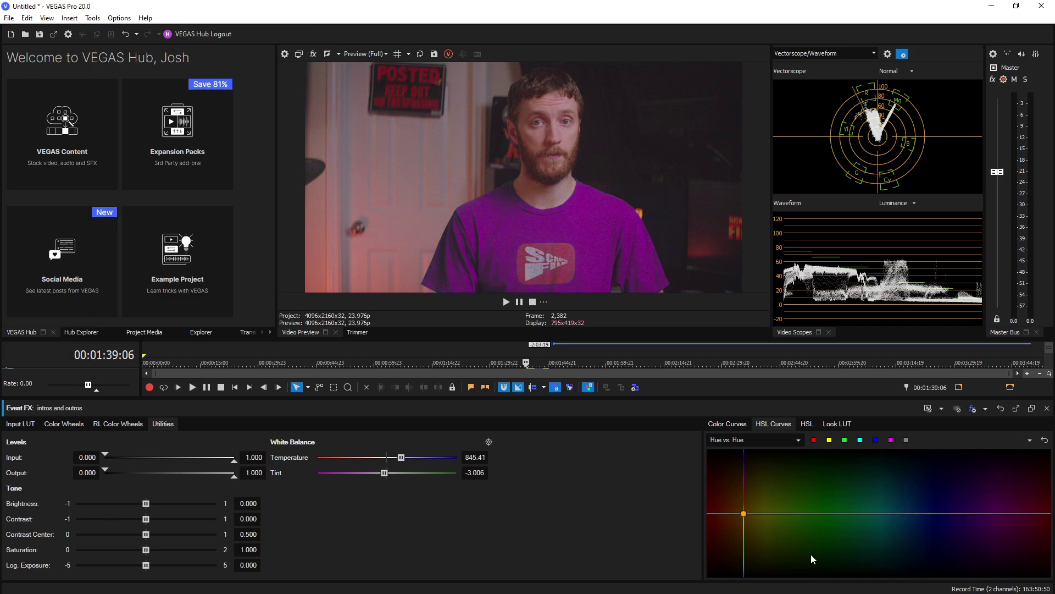
Delete the leftover curve point to flatten the curve and dismiss the custom colour picker unchanged.
double_click(744, 513)
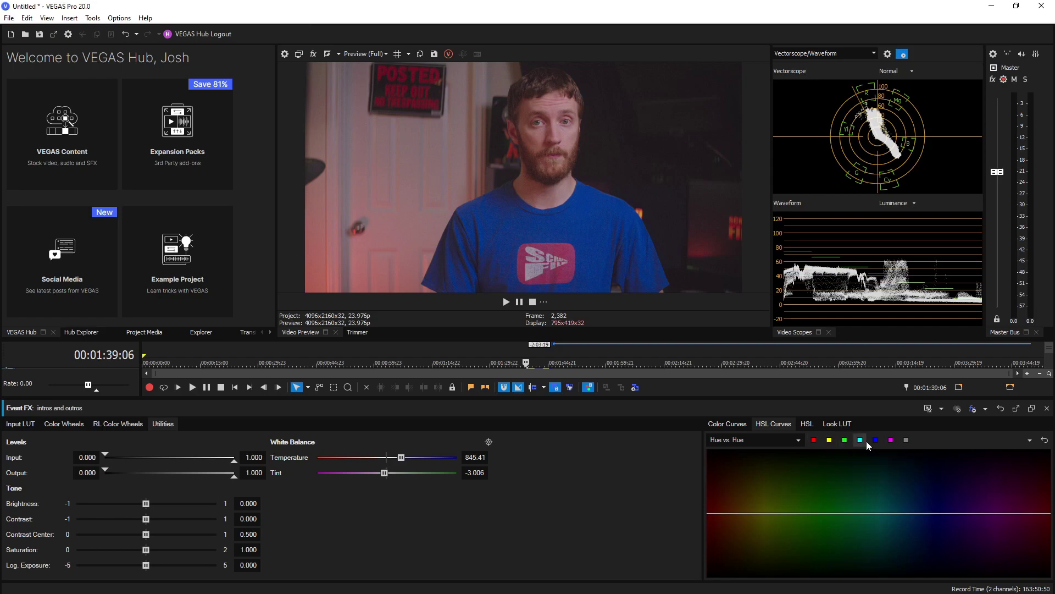
left_click(906, 439)
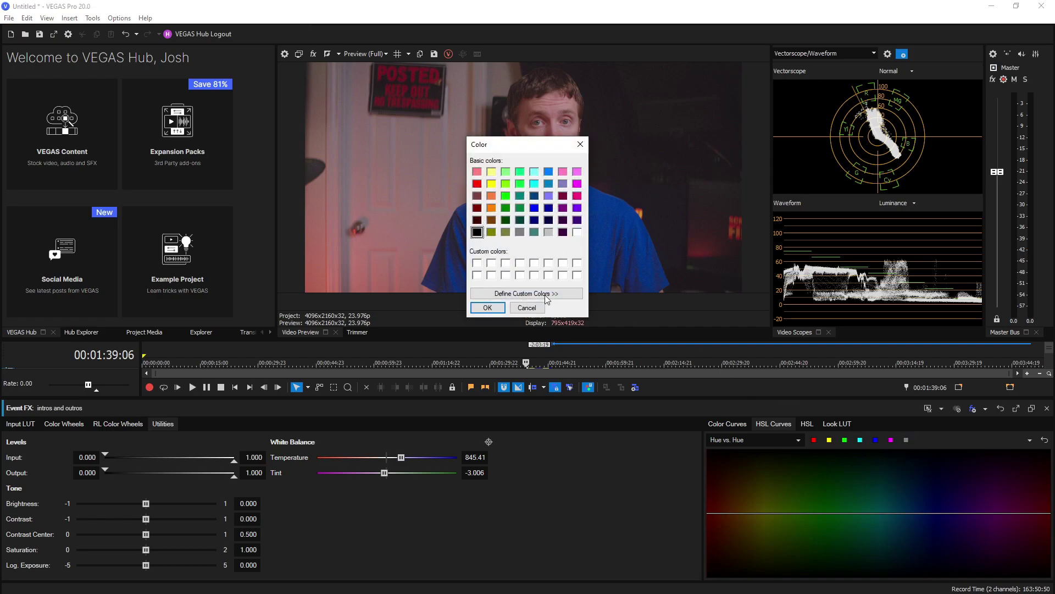
left_click(526, 307)
Add points at red, yellow, green, cyan, blue and magenta, then pull the yellow point down.
left_click(814, 440)
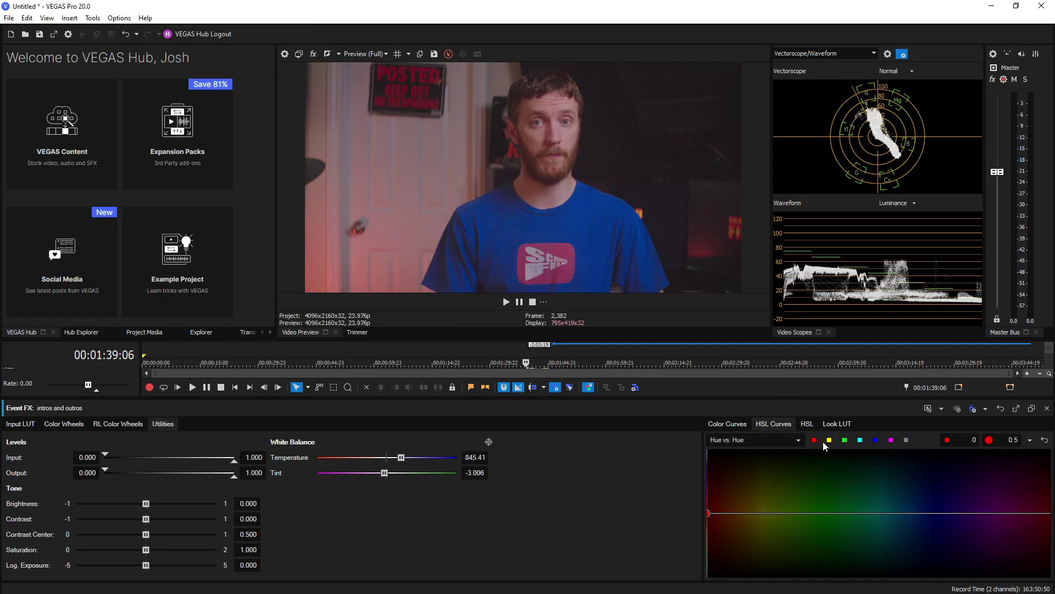
left_click(830, 440)
left_click(845, 440)
left_click(860, 440)
left_click(875, 441)
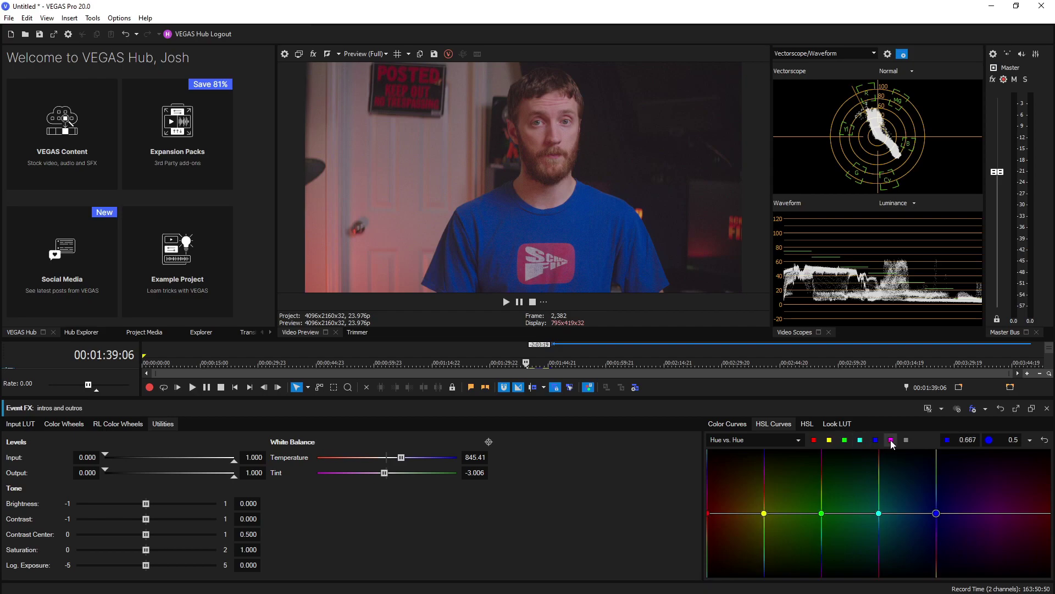
left_click(891, 440)
left_click_drag(763, 514, 764, 489)
Show tangent handles on all points and bend the curve at the red, cyan and blue points.
right_click(765, 489)
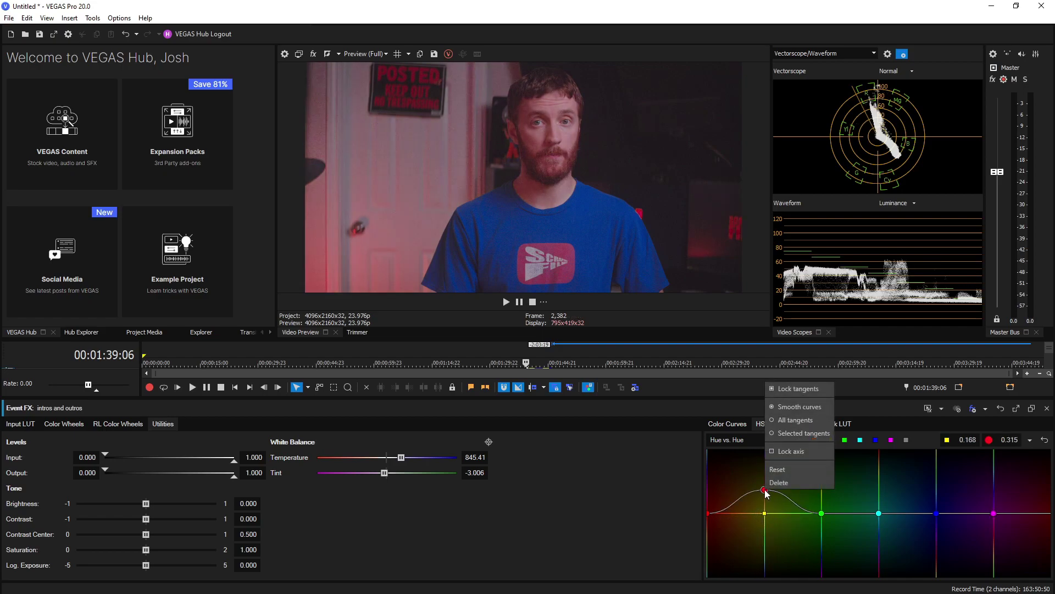
left_click(796, 421)
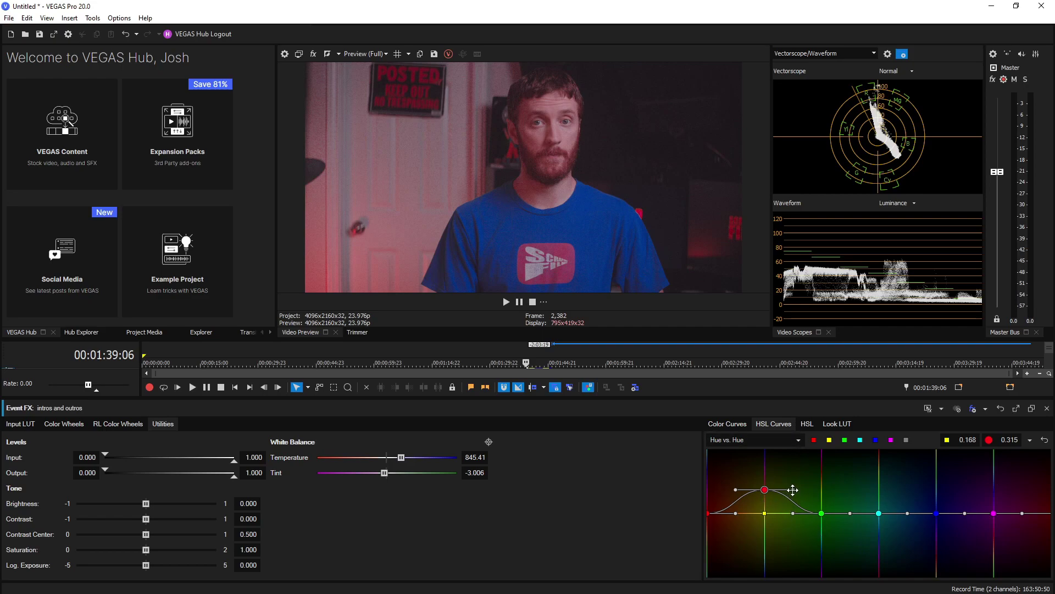
left_click_drag(793, 489, 778, 543)
left_click_drag(852, 515, 848, 457)
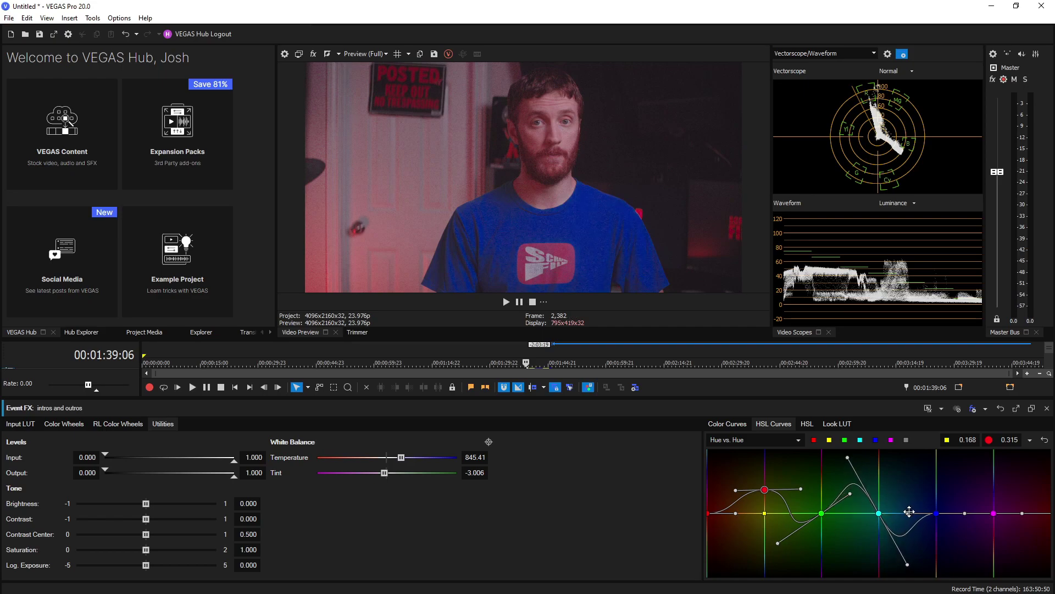
left_click_drag(908, 512, 905, 480)
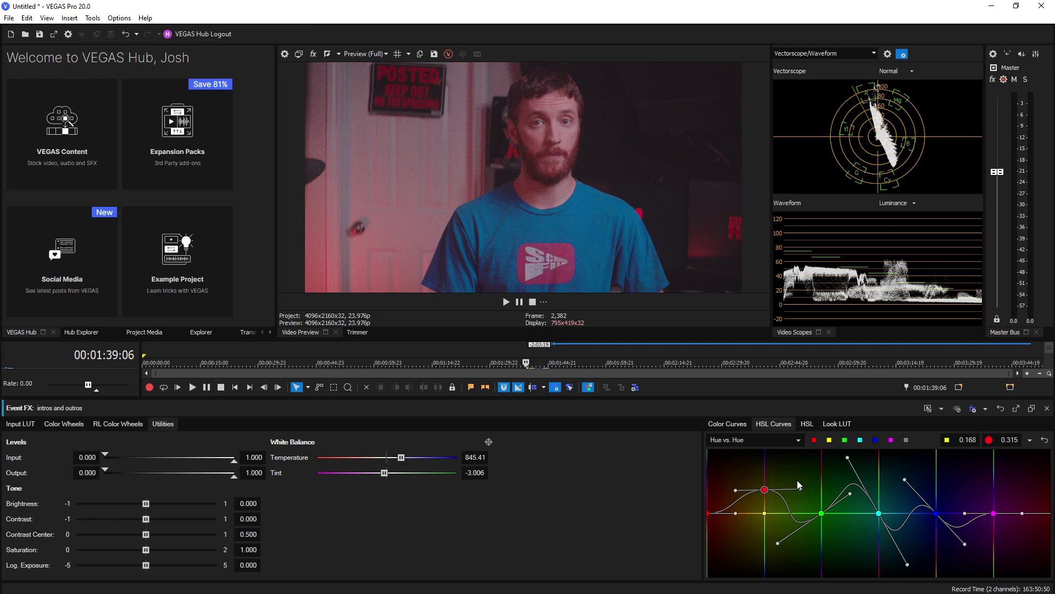
Lock the yellow point's axis, nudge it slightly, then reset its adjustment.
right_click(765, 489)
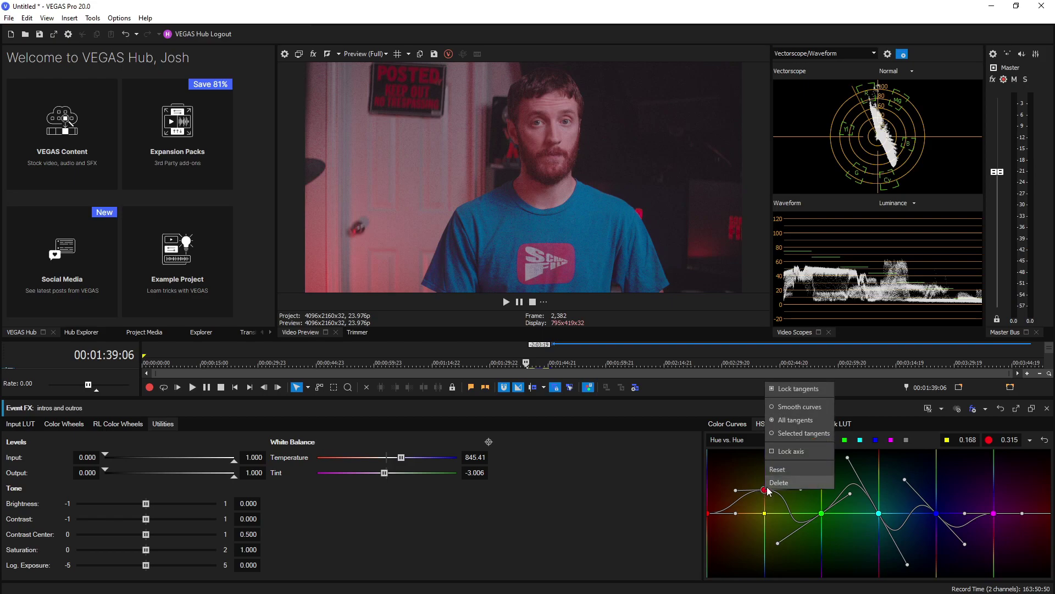
left_click(780, 452)
left_click_drag(767, 488, 764, 513)
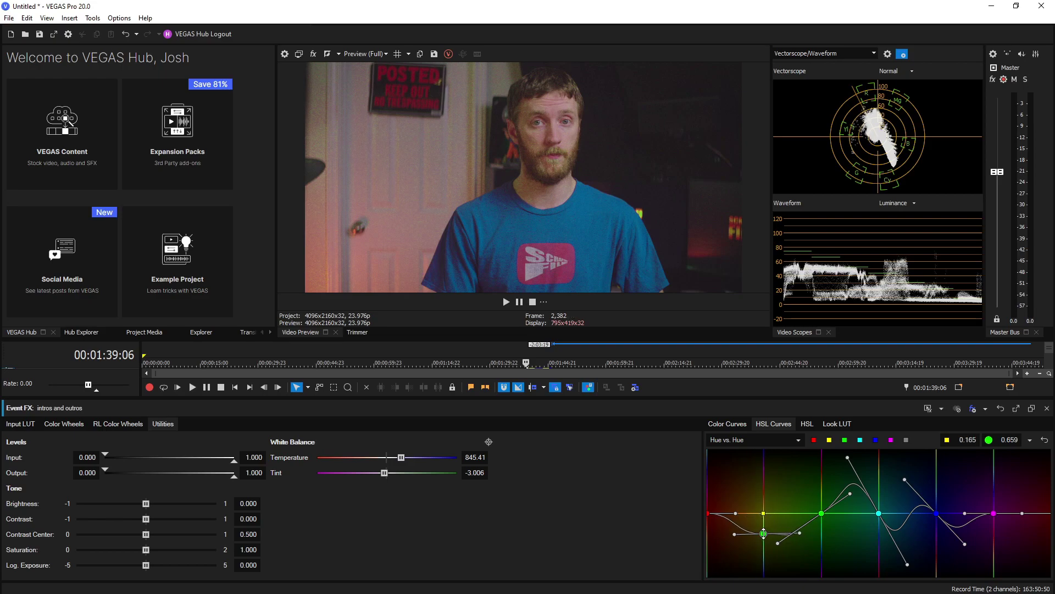
right_click(763, 533)
left_click(778, 511)
Limit tangent editing to the selected point and bend the curve with its tangent.
right_click(766, 496)
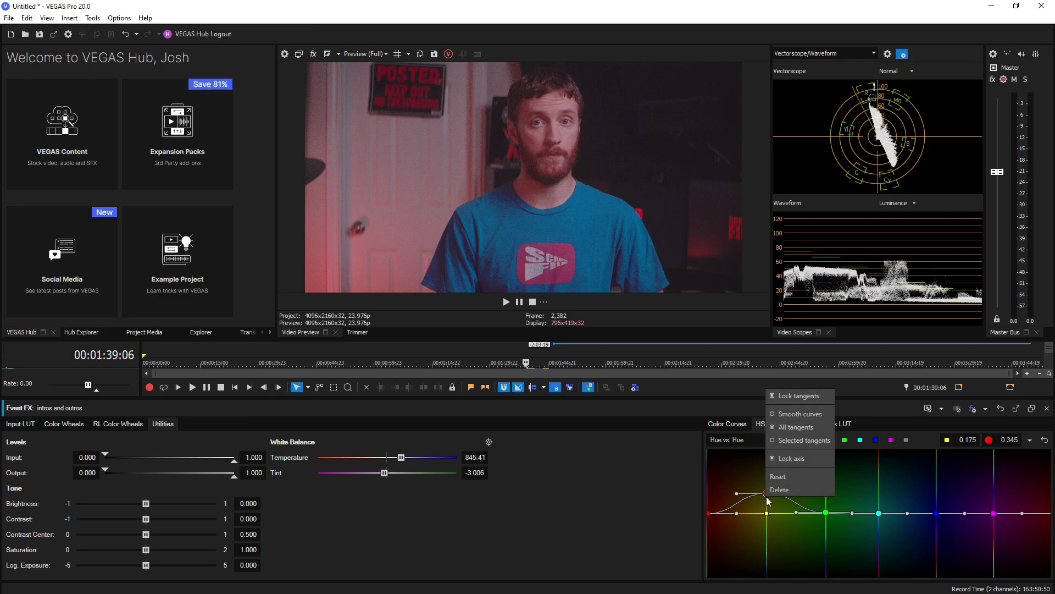
left_click(803, 440)
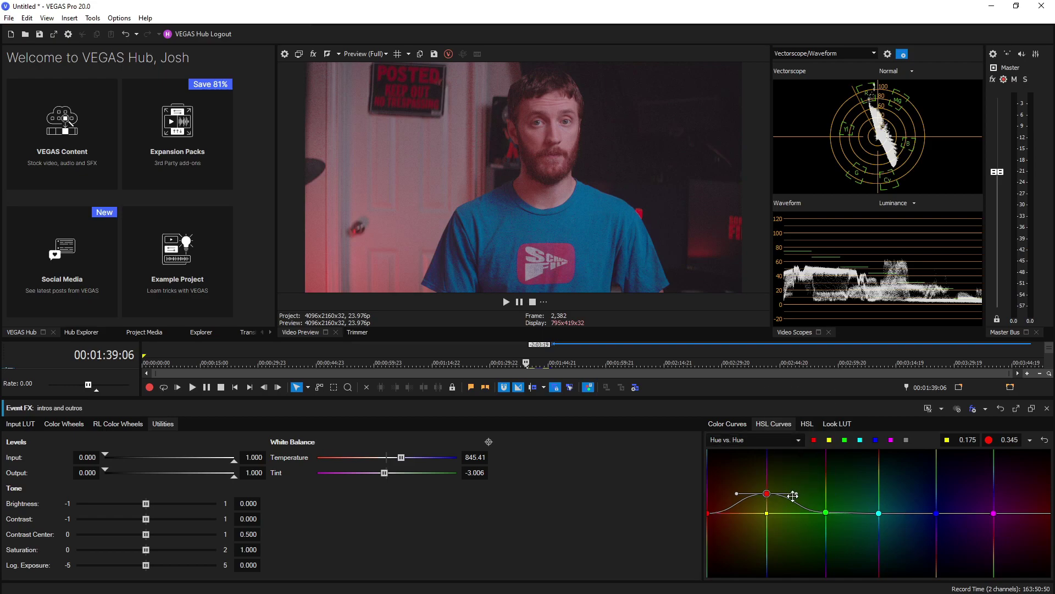
mouse_move(796, 494)
left_mouse_down()
mouse_move(835, 487)
mouse_move(825, 462)
mouse_move(765, 470)
mouse_move(791, 487)
left_mouse_up()
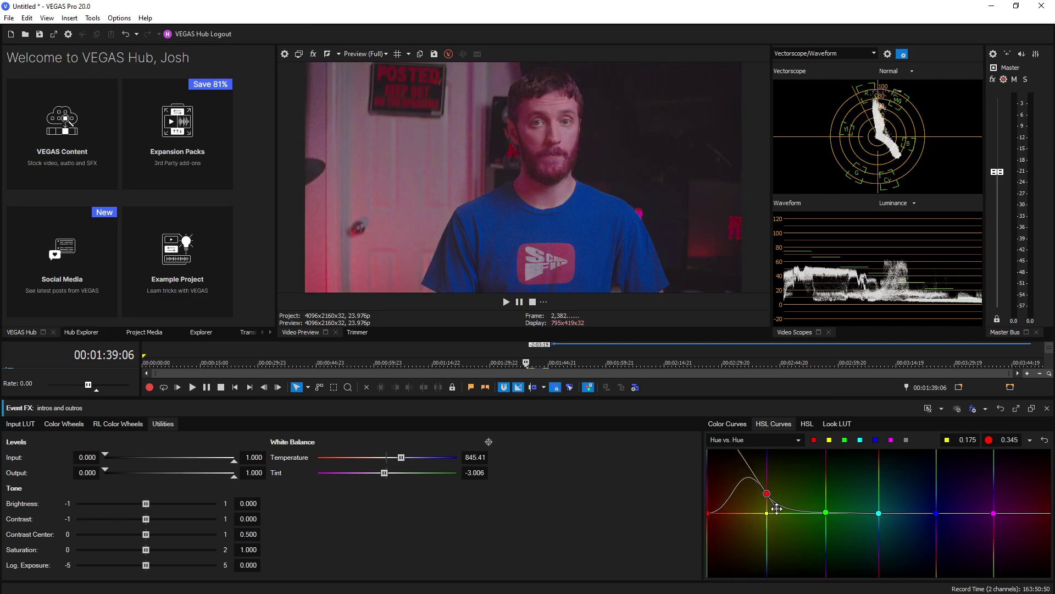
Delete the red and yellow points from the Hue vs. Hue curve.
right_click(788, 493)
left_click(802, 487)
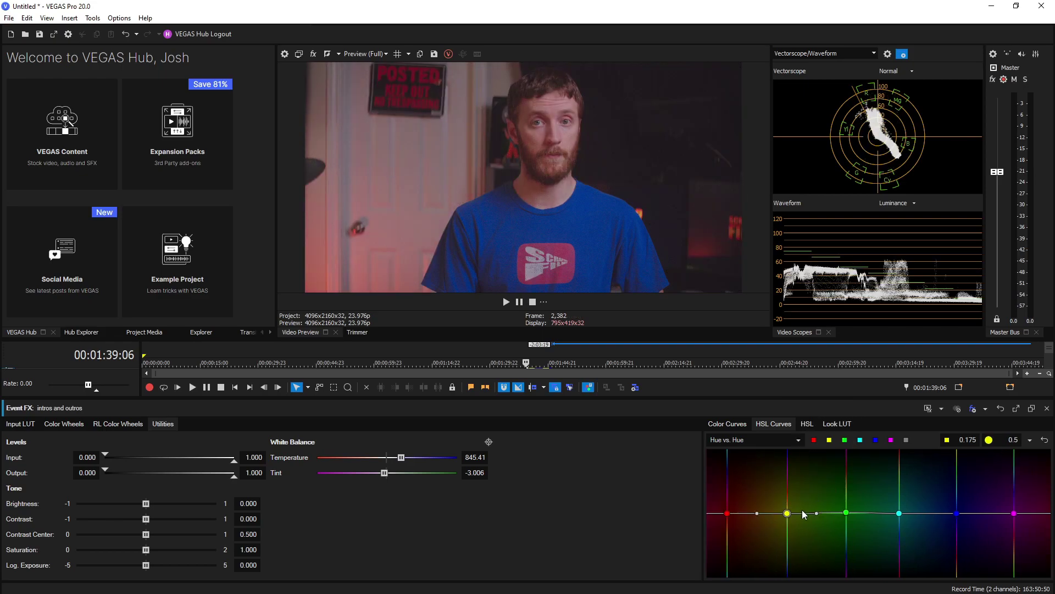
right_click(789, 512)
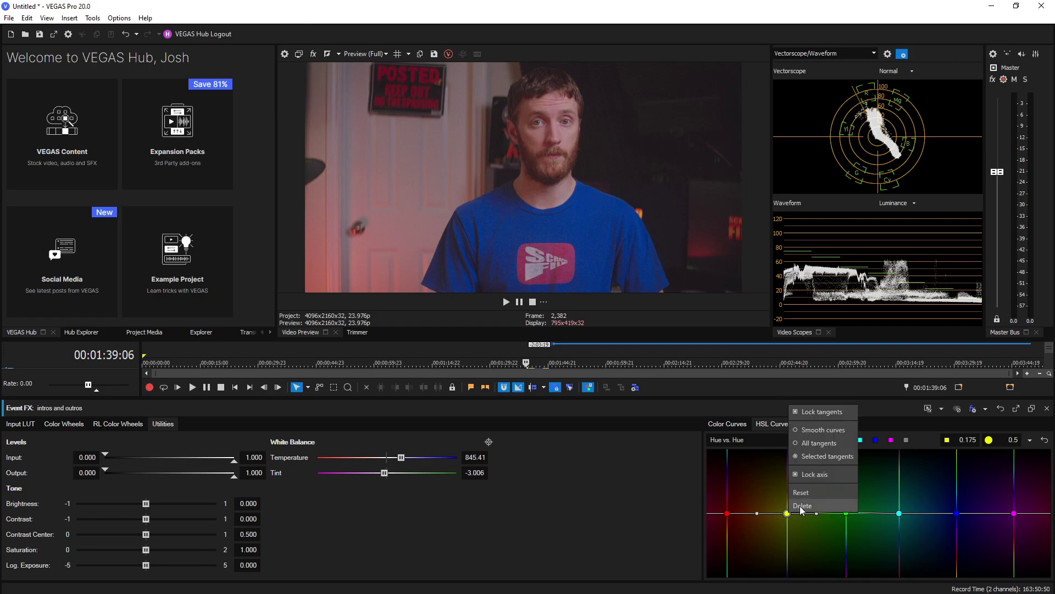
left_click(814, 503)
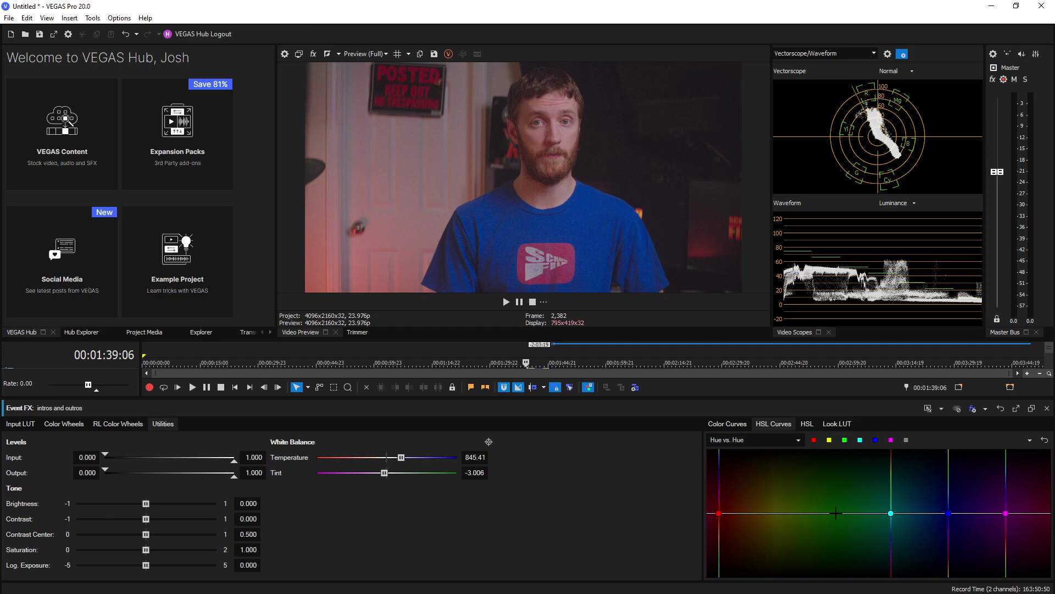
left_click_drag(735, 480, 852, 500)
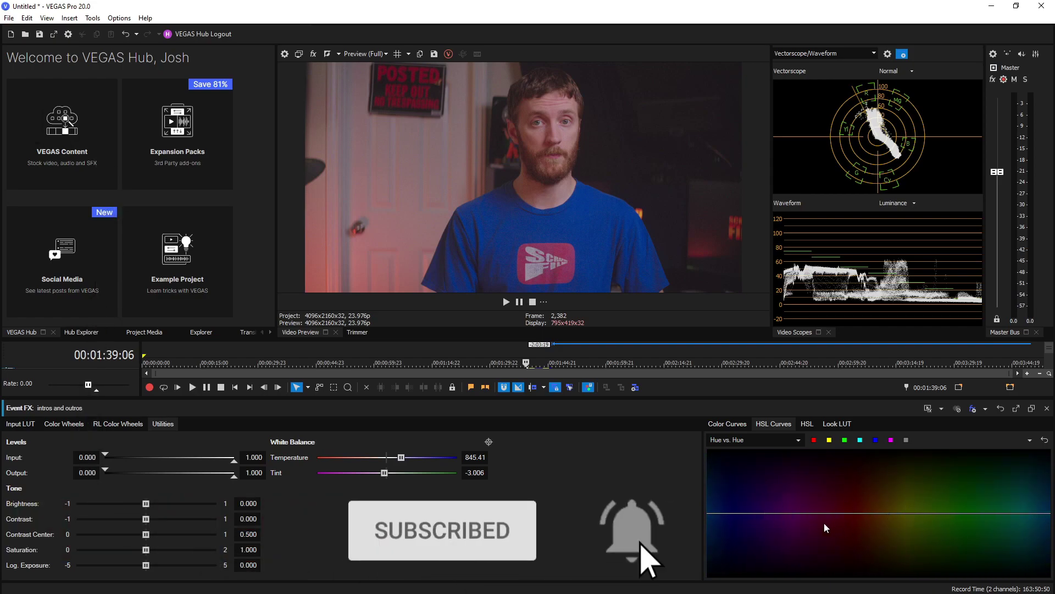
double_click(748, 488)
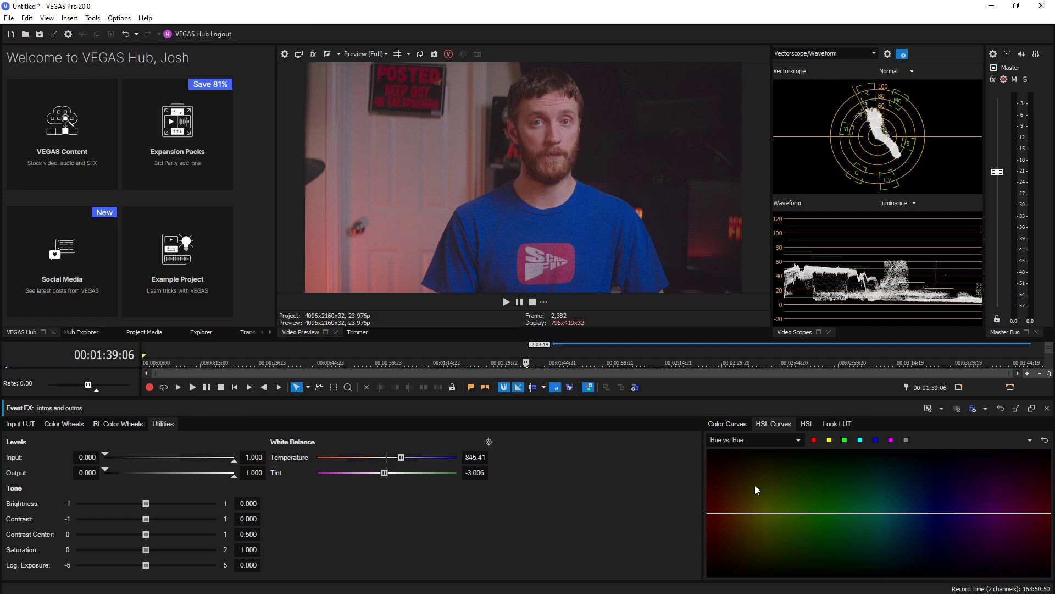
left_click_drag(744, 483, 856, 488)
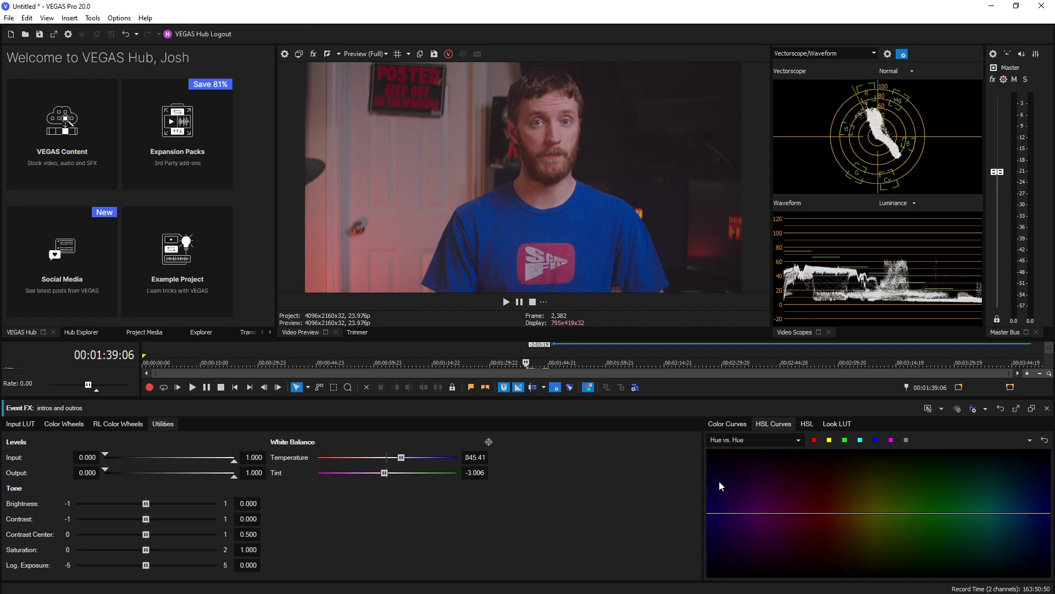
left_click_drag(721, 486, 803, 490)
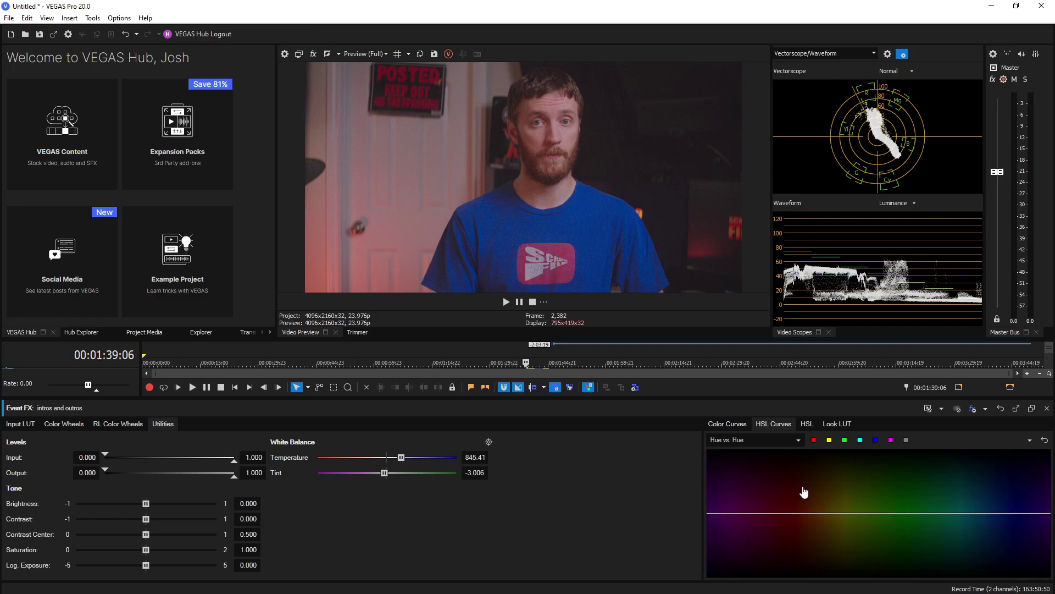
double_click(829, 476)
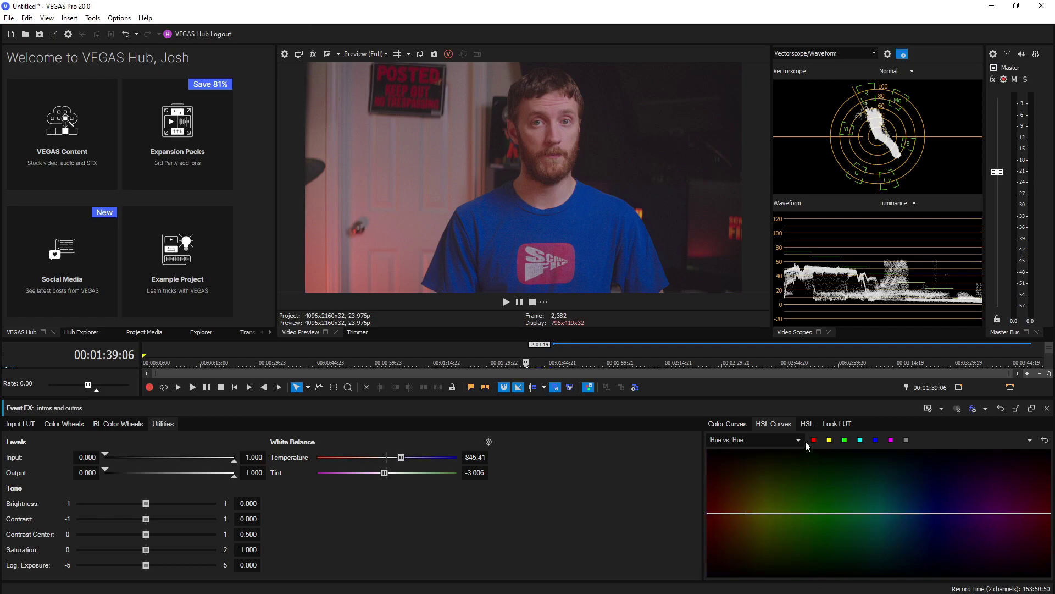
left_click(829, 440)
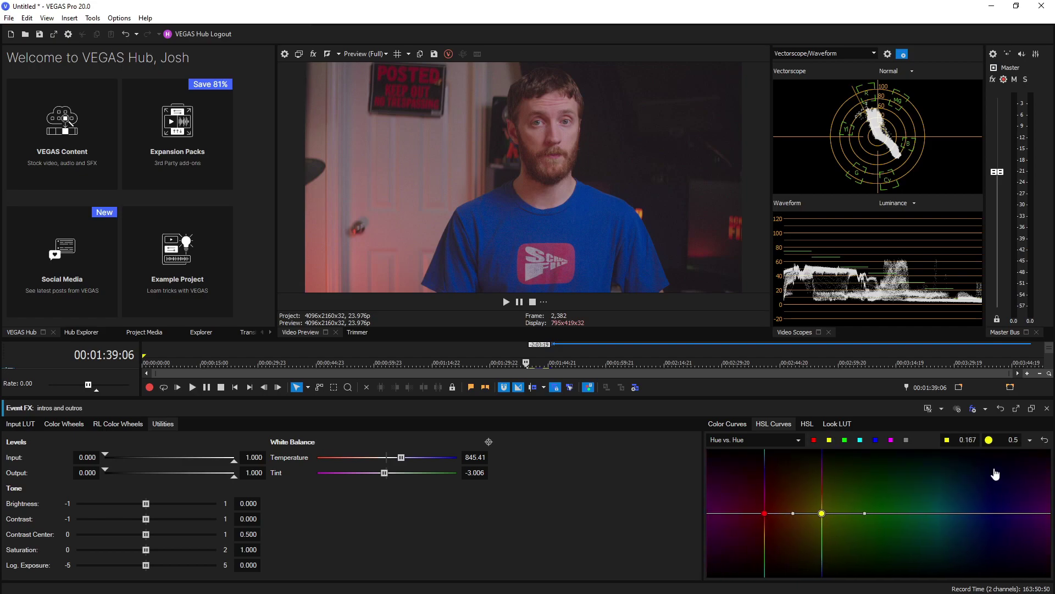
left_click_drag(996, 474, 1015, 474)
left_click_drag(784, 513, 797, 513)
right_click(797, 513)
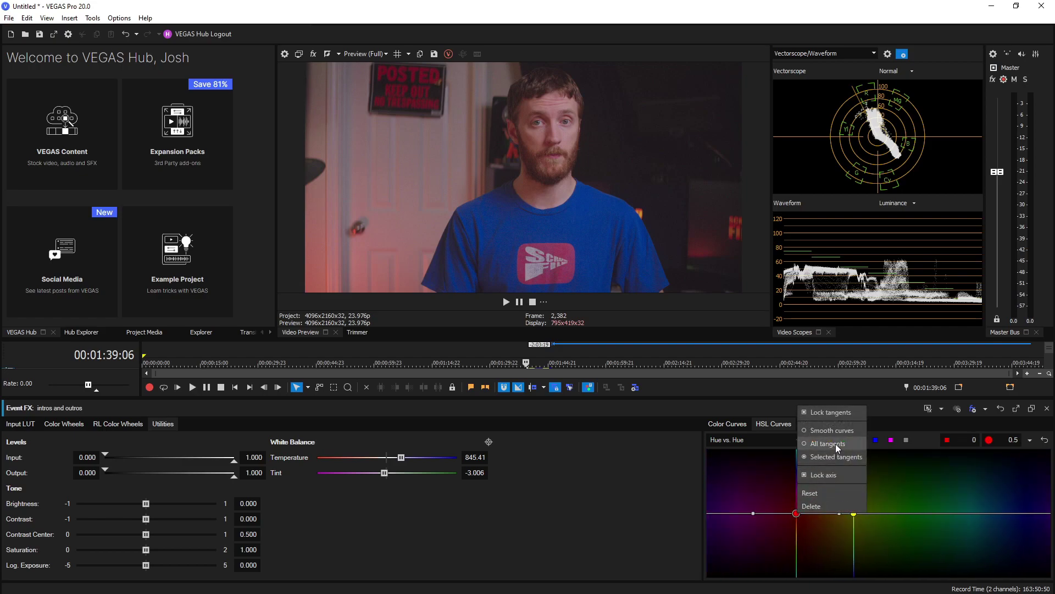
left_click(835, 444)
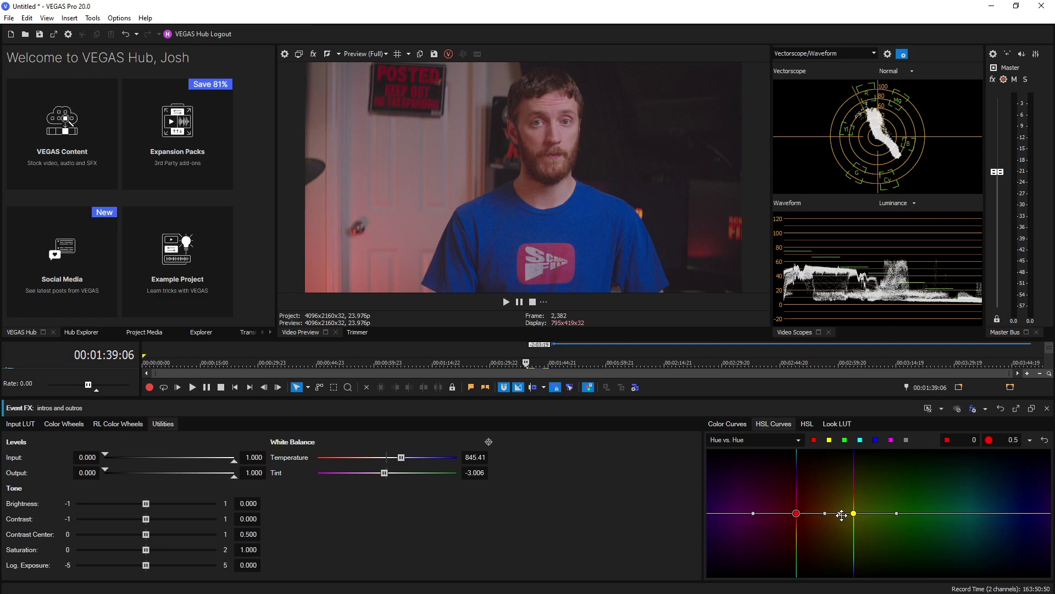
left_click_drag(841, 514, 816, 464)
left_click_drag(825, 512, 847, 537)
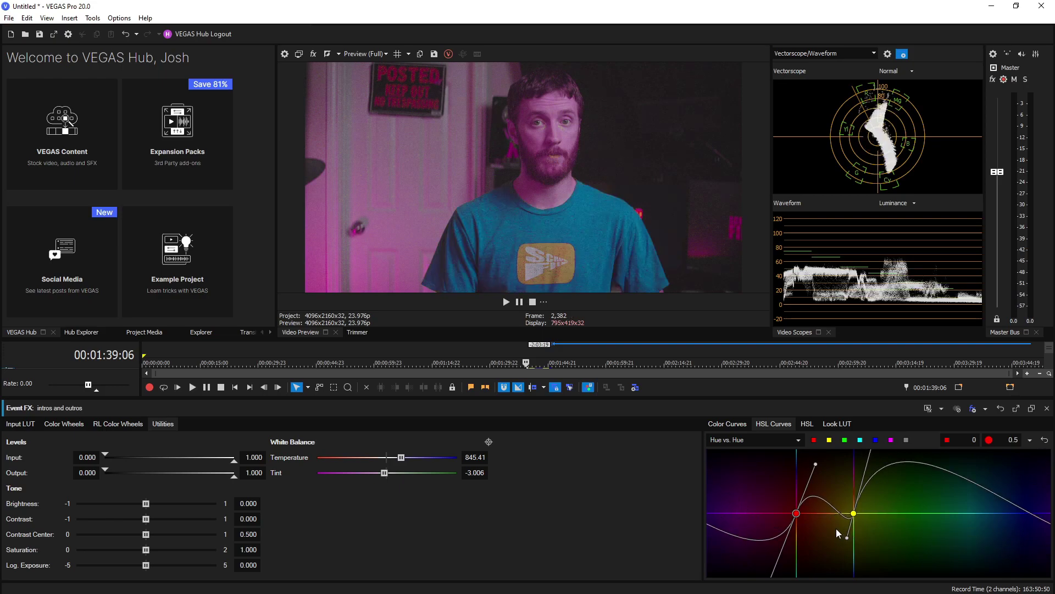
left_click_drag(813, 464, 791, 463)
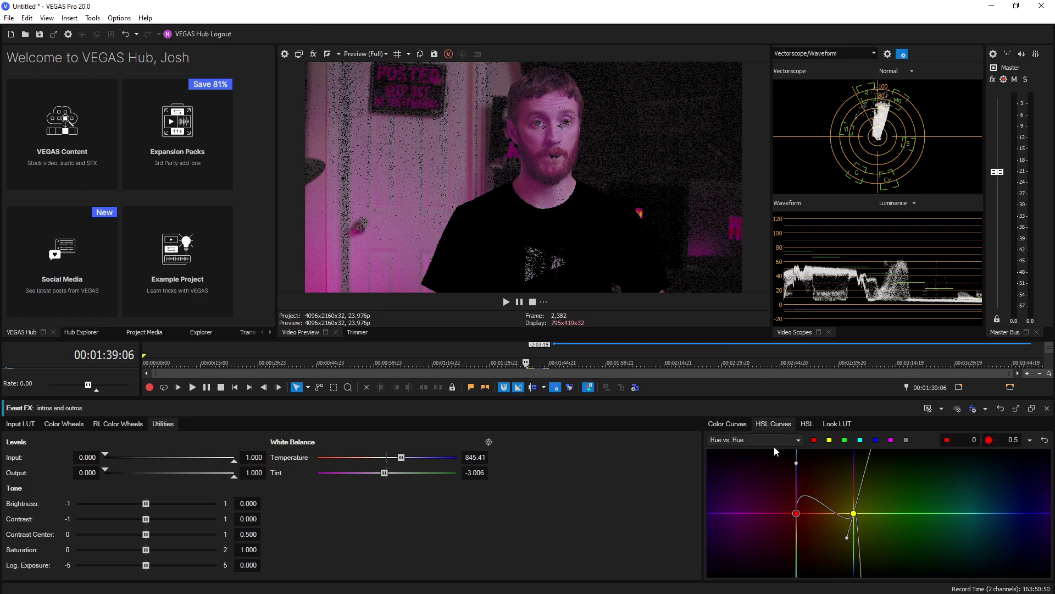
left_click_drag(796, 463, 815, 502)
double_click(795, 512)
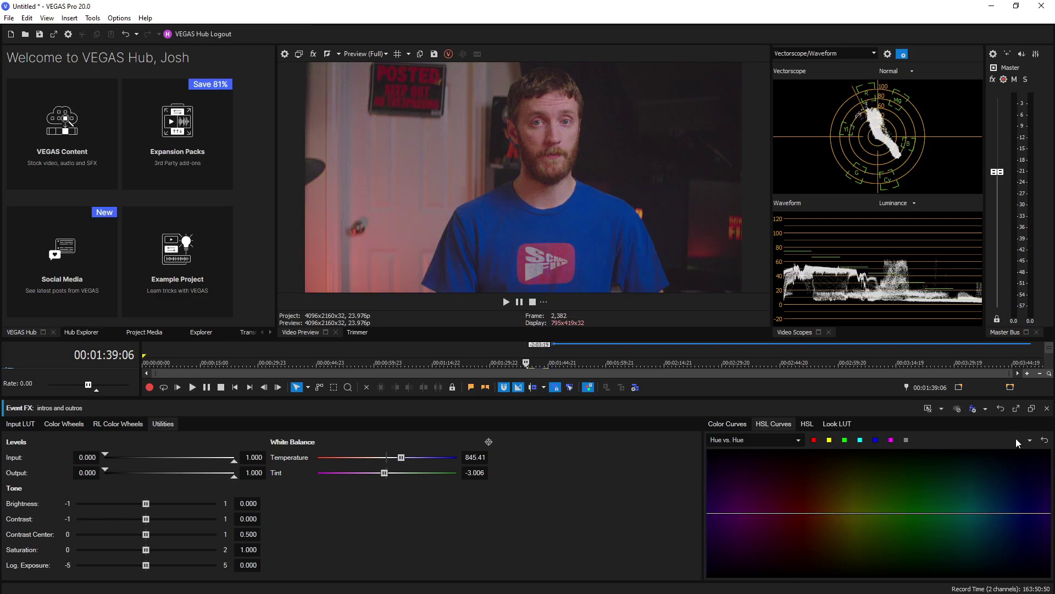
left_click(1030, 440)
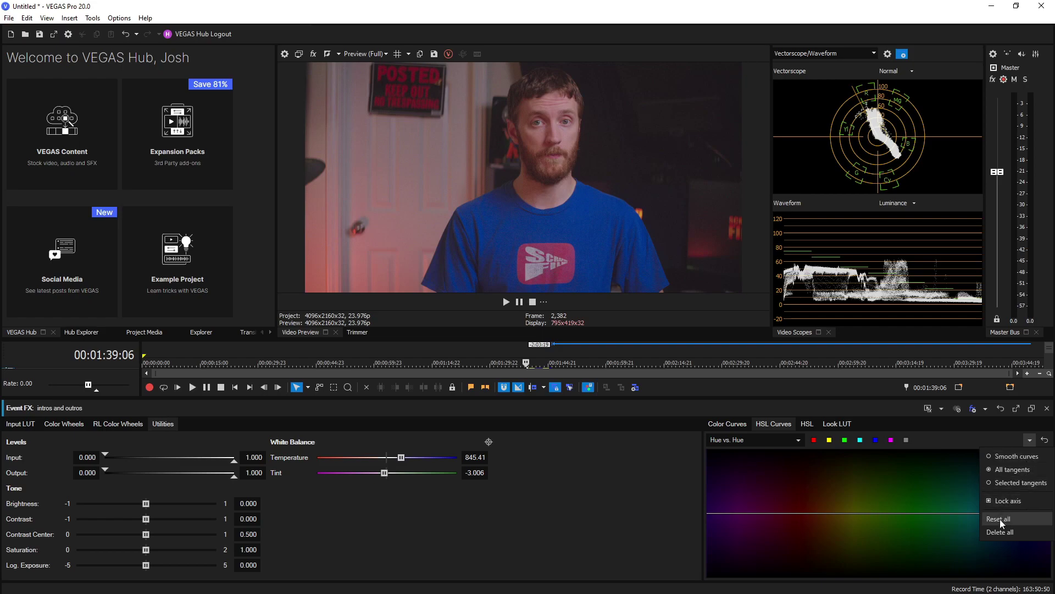
left_click(1046, 441)
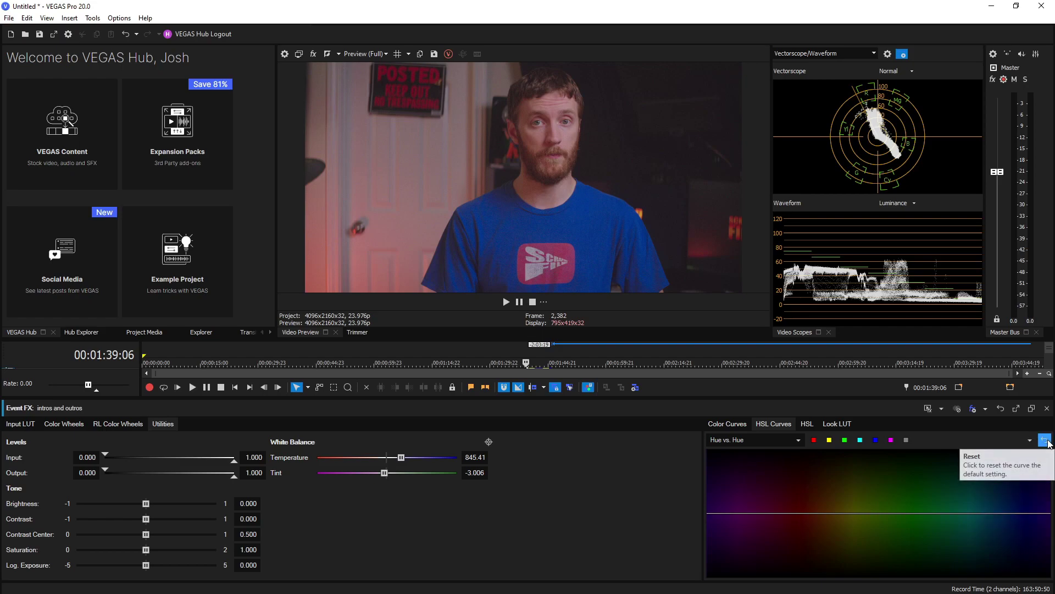
left_click(1047, 442)
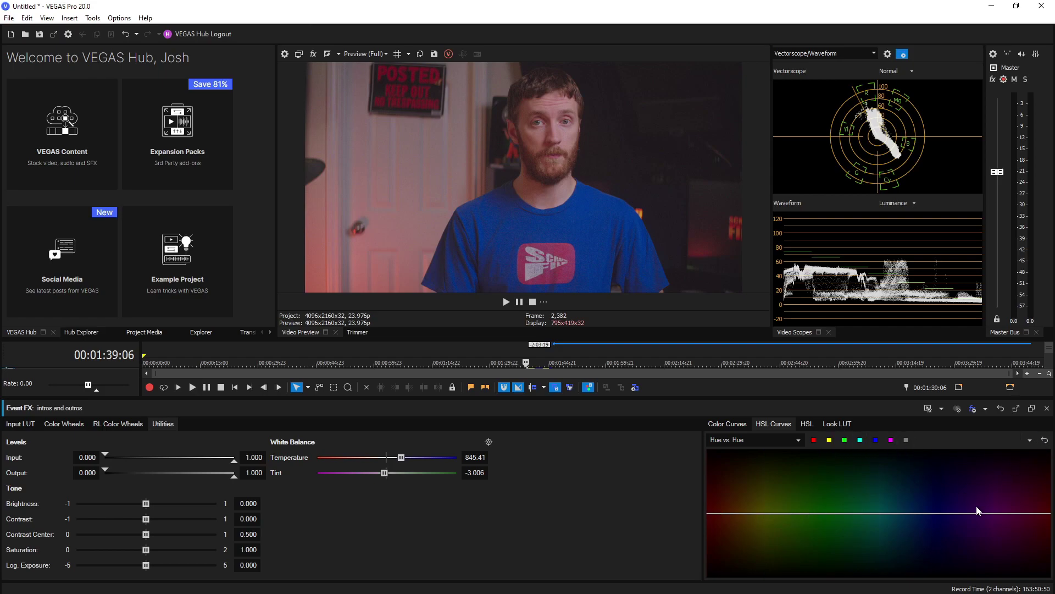
left_click(798, 440)
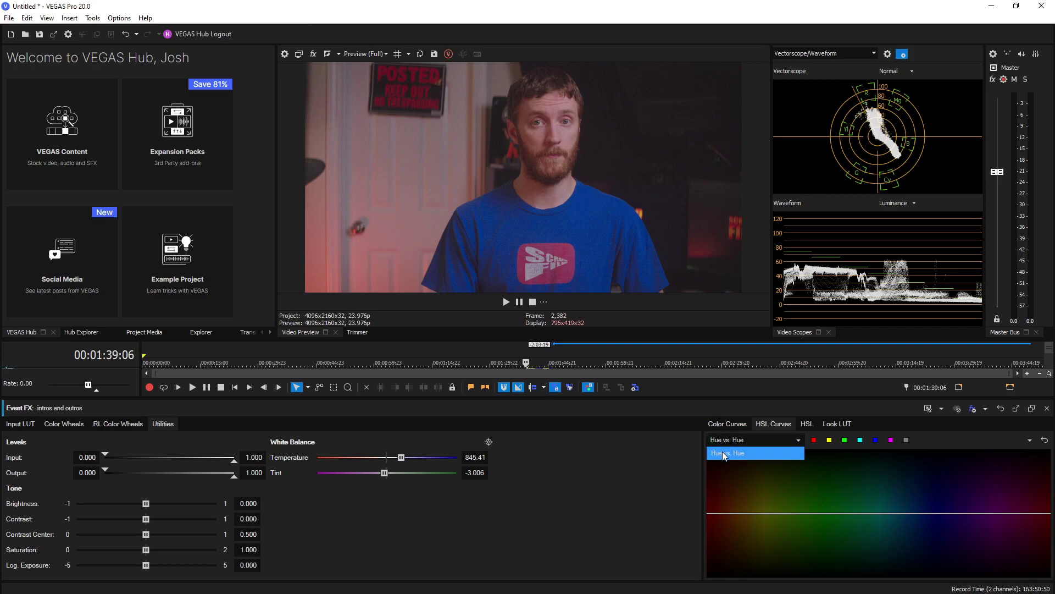
left_click(962, 439)
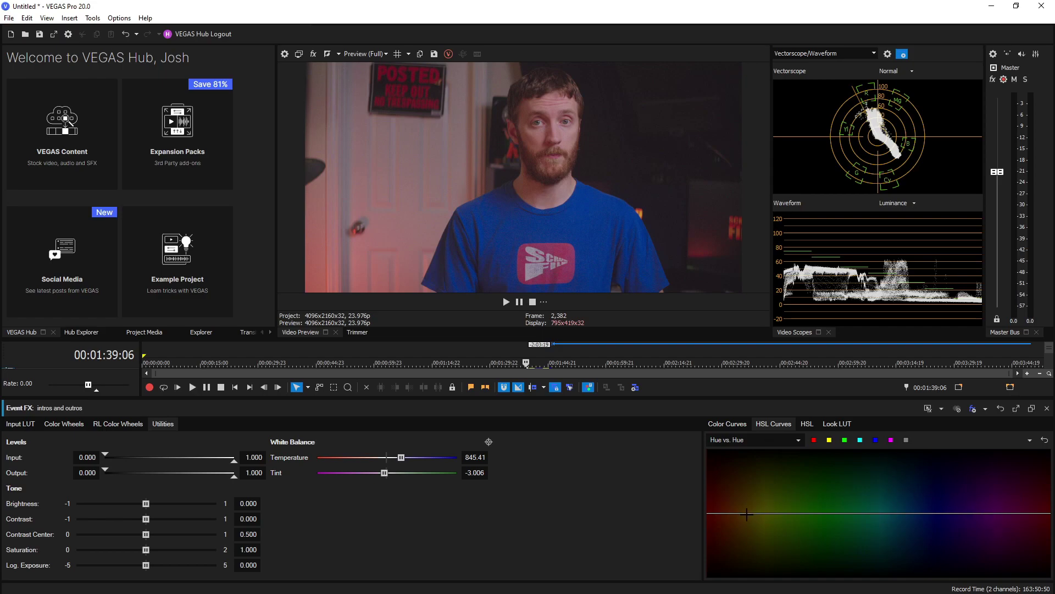
left_click(792, 440)
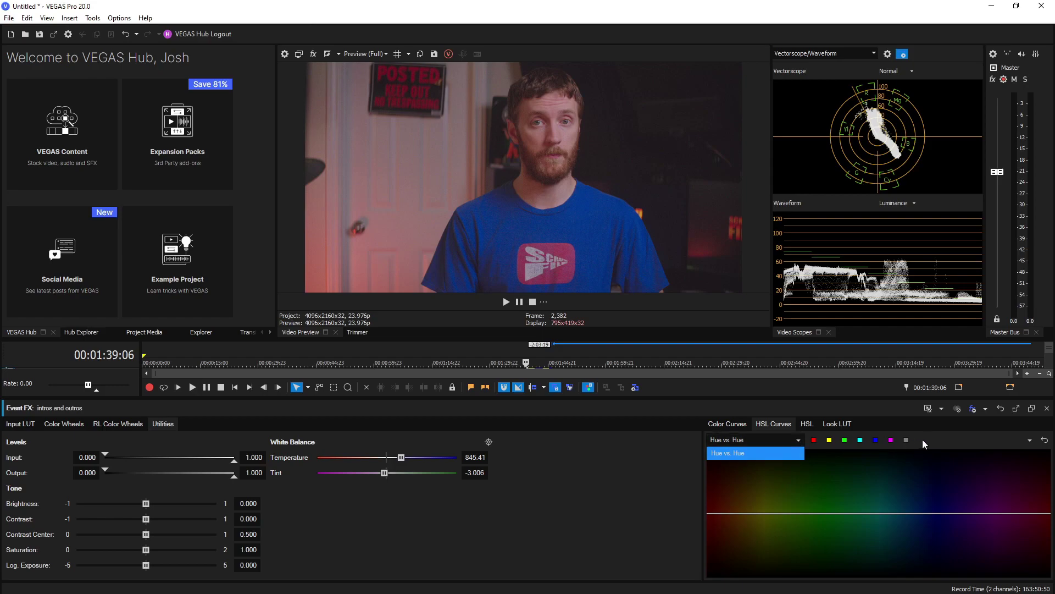
left_click(943, 436)
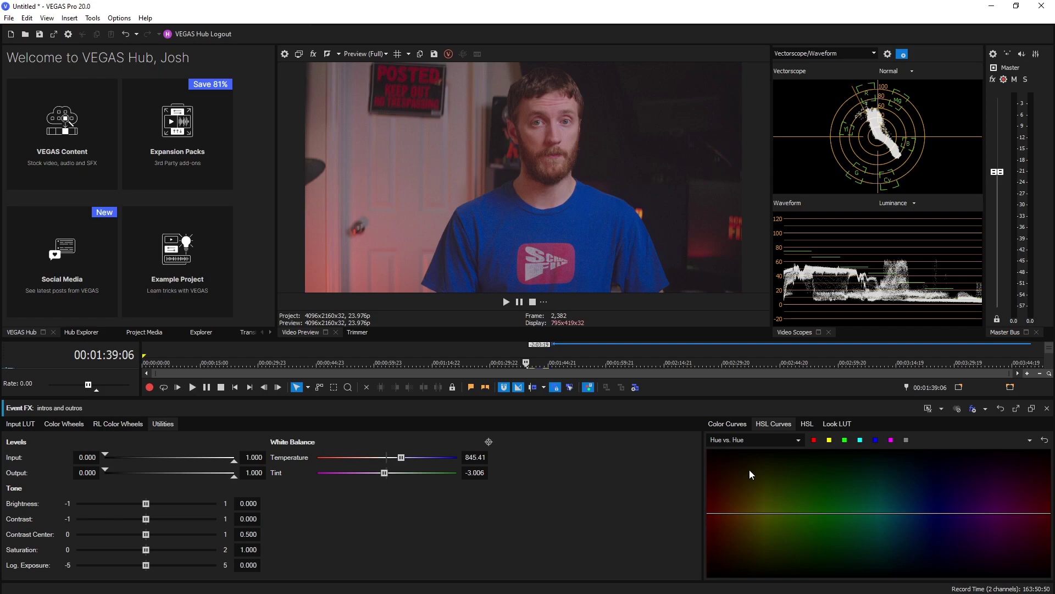
left_click(792, 439)
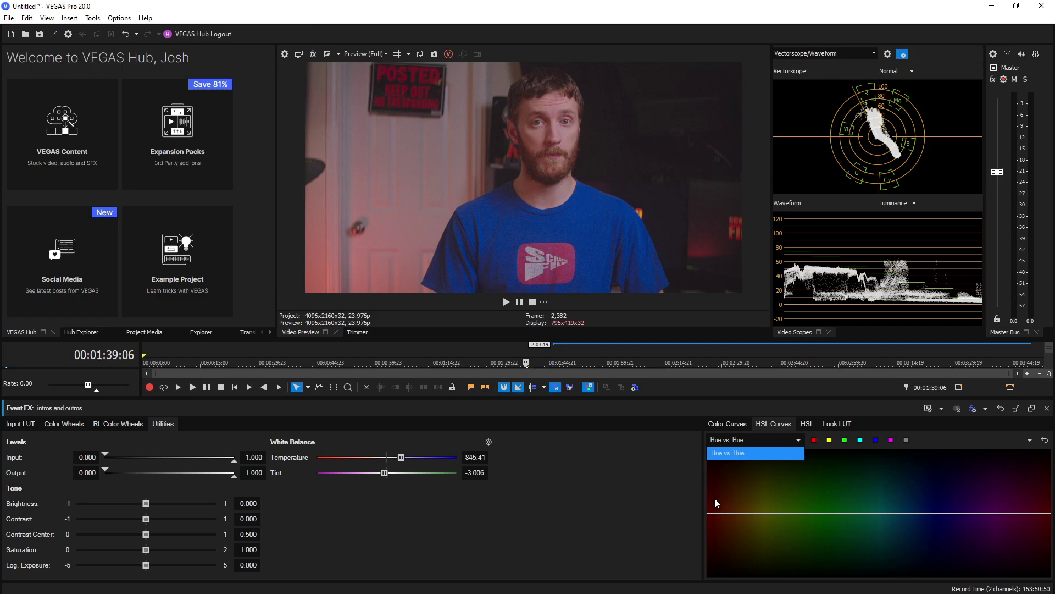
left_click(733, 454)
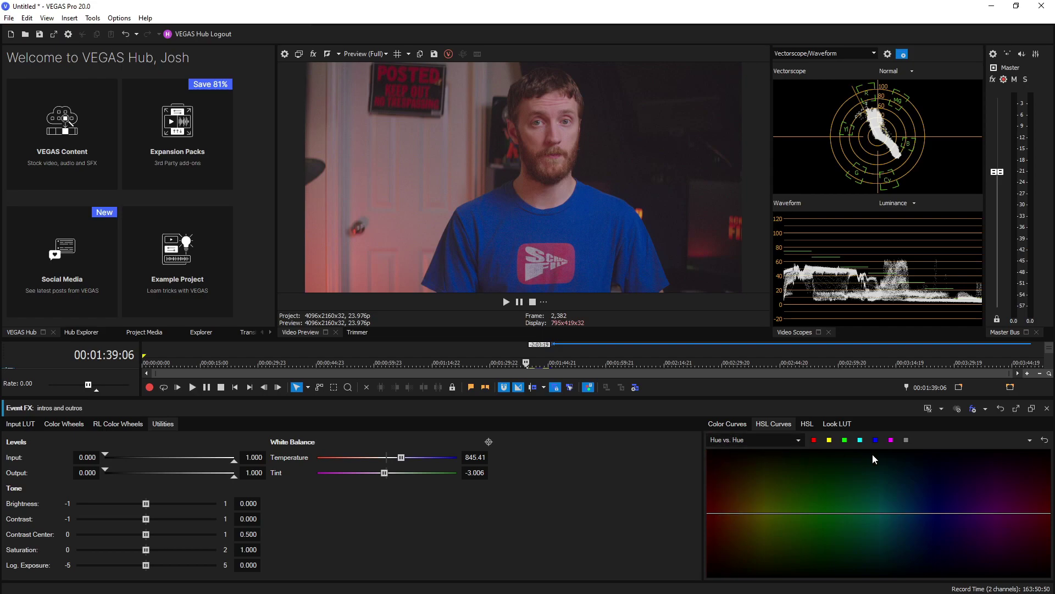